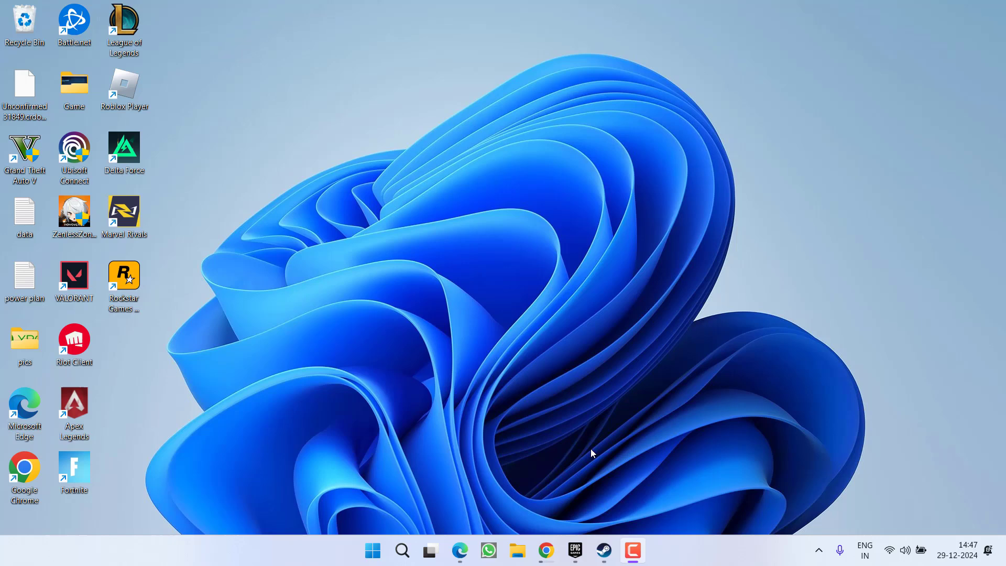
Check the Windows Update page in Settings, then close Settings
{"action": "key", "text": "super+i"}
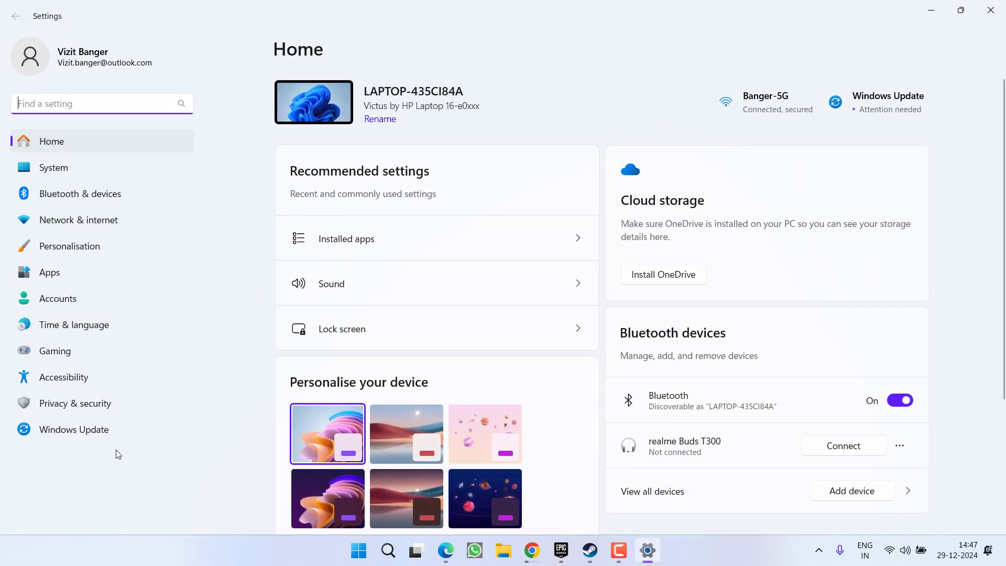
{"action": "left_click", "coordinate": [74, 429]}
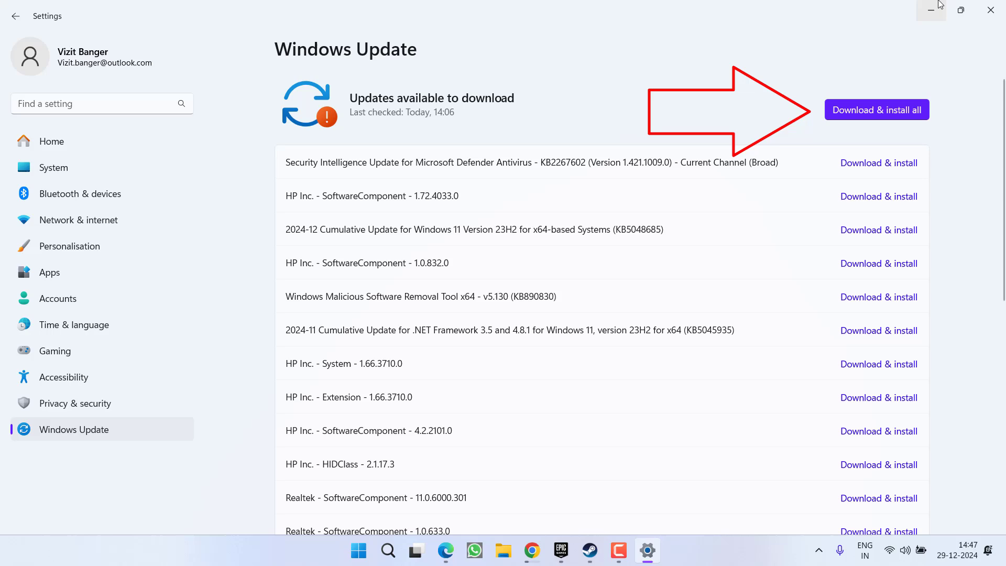
{"action": "left_click", "coordinate": [990, 10]}
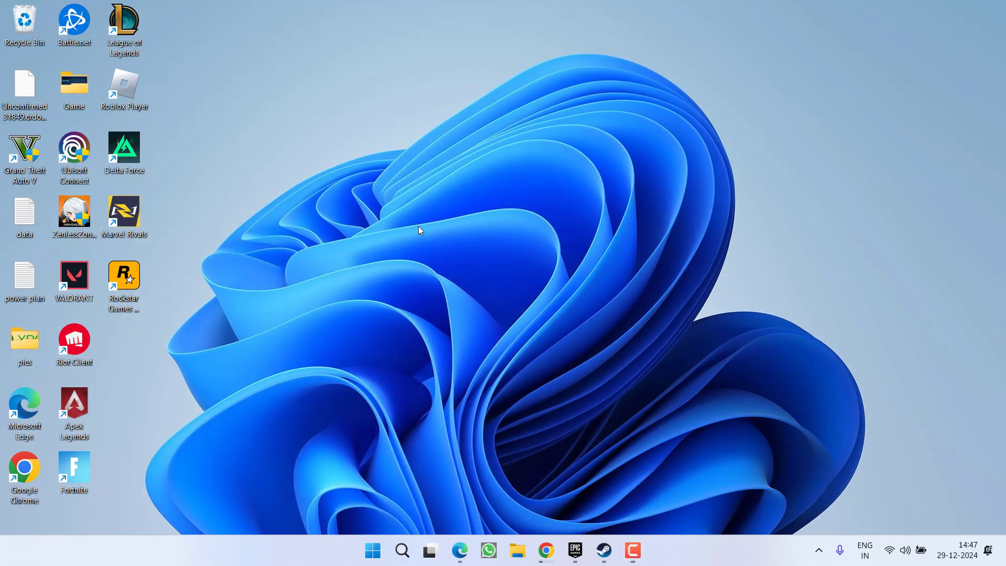
Run winver to show Windows 11 Pro version 23H2, OS Build 22631.3007
{"action": "right_click", "coordinate": [374, 550]}
{"action": "left_click", "coordinate": [366, 476]}
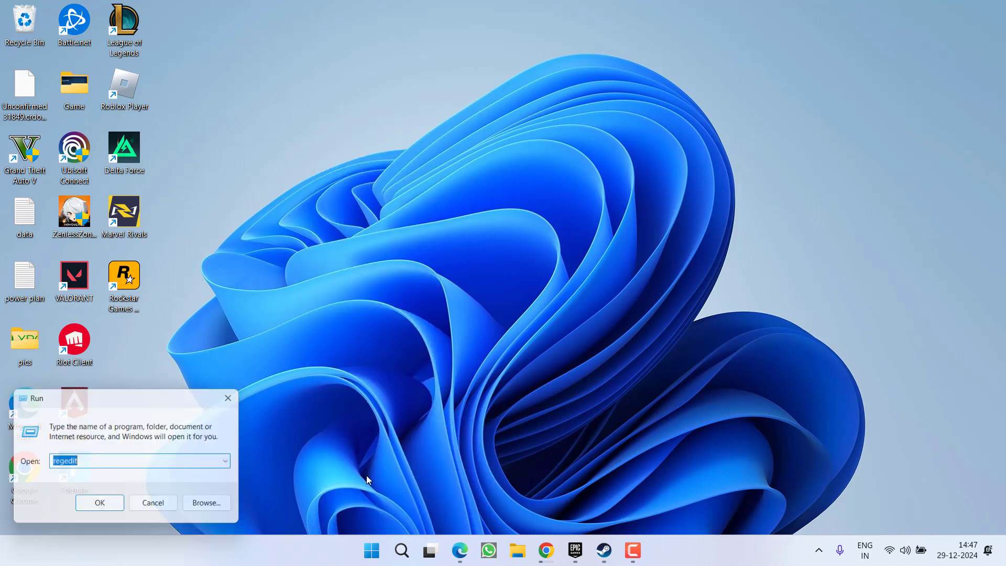
{"action": "type", "text": "winver"}
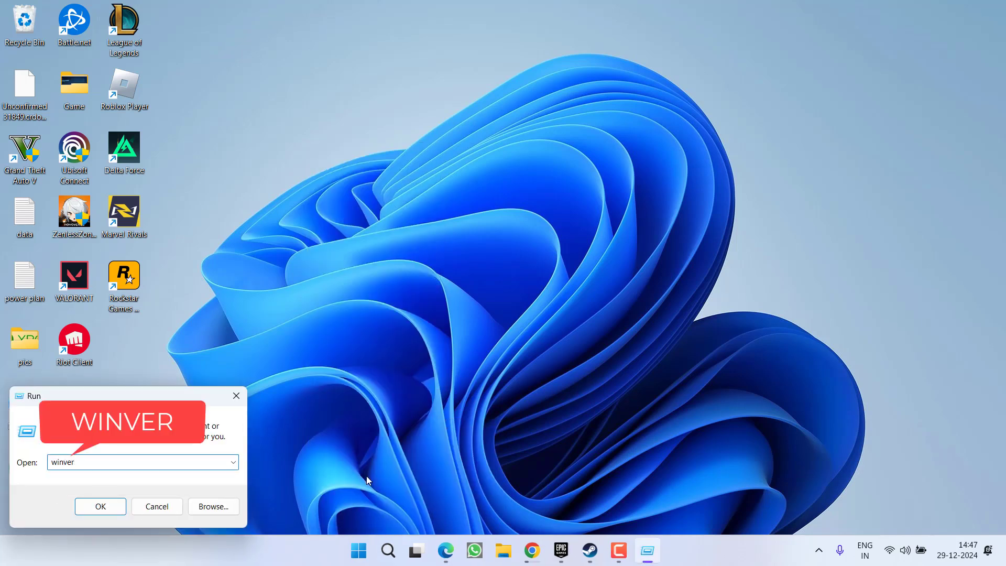
{"action": "key", "text": "Return"}
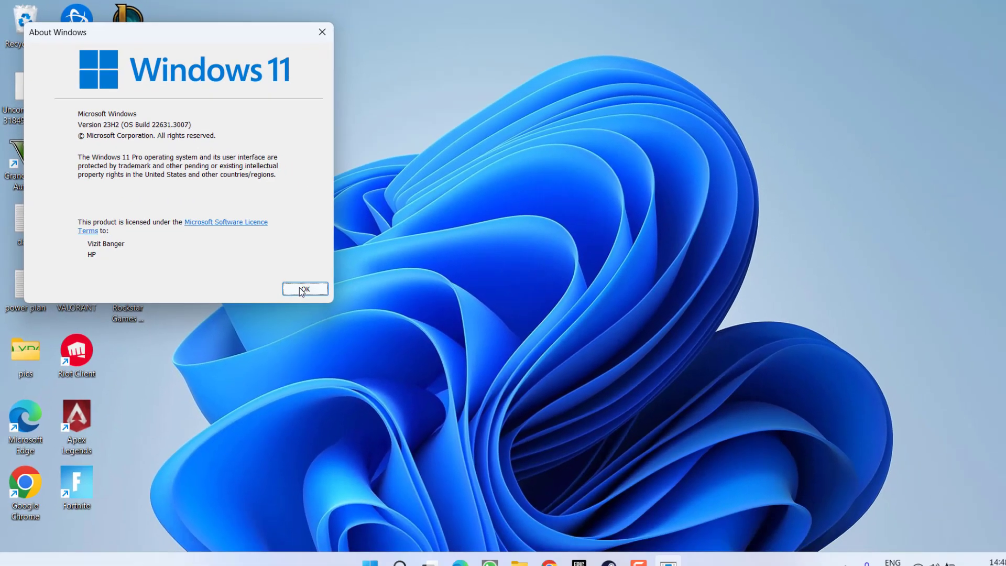
Save Windows11InstallationAssistant.exe from Microsoft's Windows 11 page in Edge to the Desktop
{"action": "left_click", "coordinate": [304, 289]}
{"action": "left_click", "coordinate": [460, 551]}
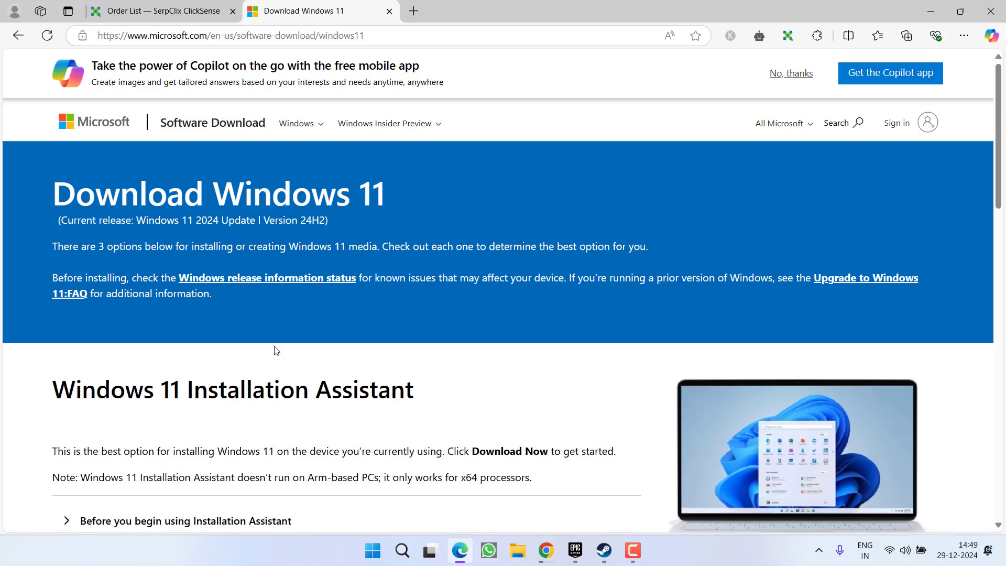
{"action": "scroll", "coordinate": [259, 304], "scroll_direction": "down", "scroll_amount": 2}
{"action": "scroll", "coordinate": [259, 304], "scroll_direction": "down", "scroll_amount": 2}
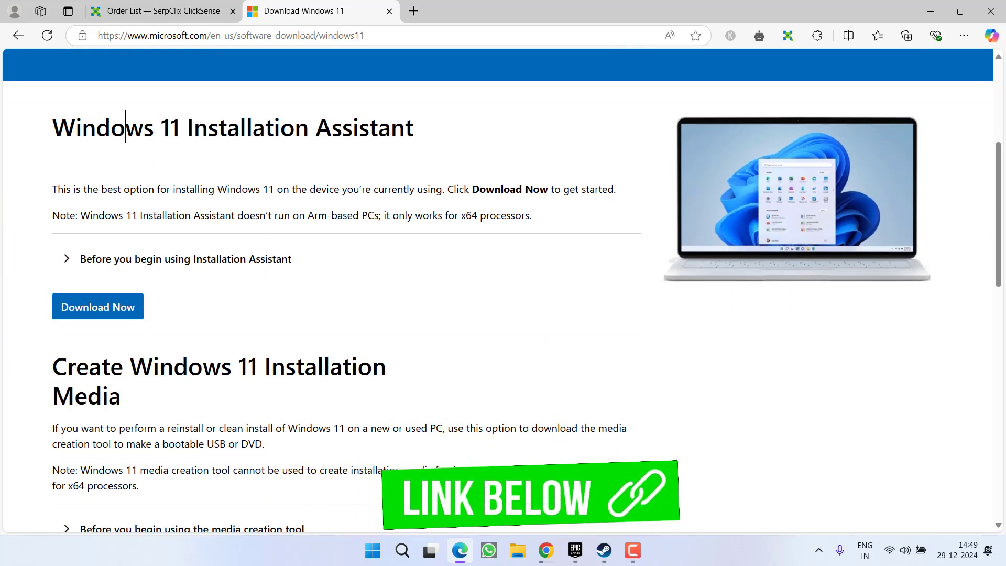
{"action": "left_click_drag", "start_coordinate": [126, 126], "coordinate": [326, 154]}
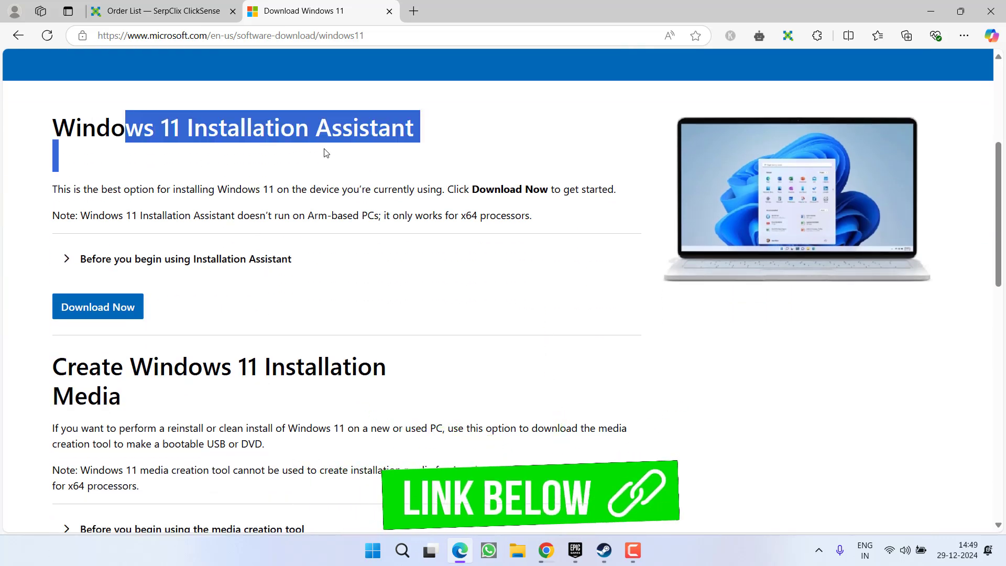
{"action": "left_click", "coordinate": [118, 307]}
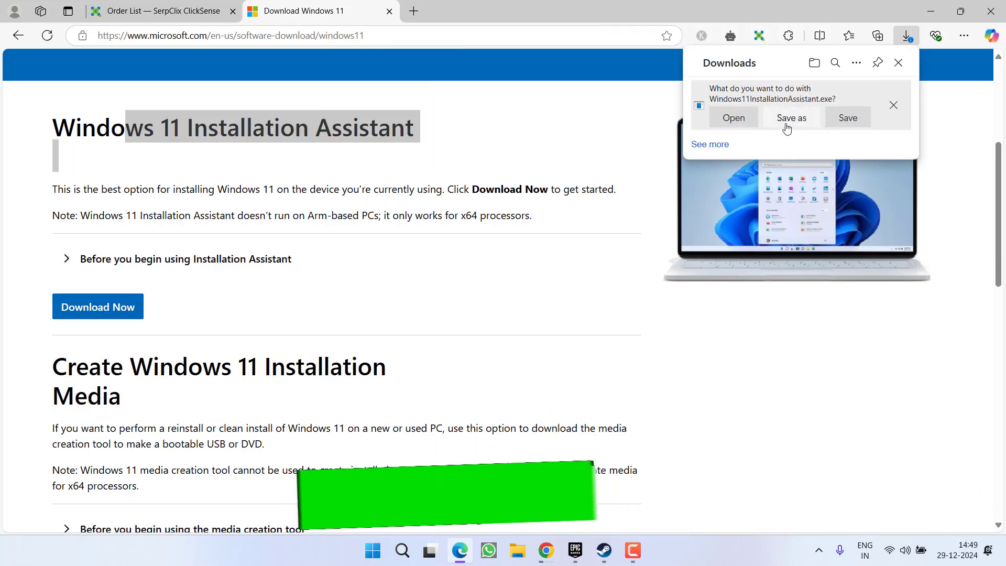
{"action": "left_click", "coordinate": [791, 118]}
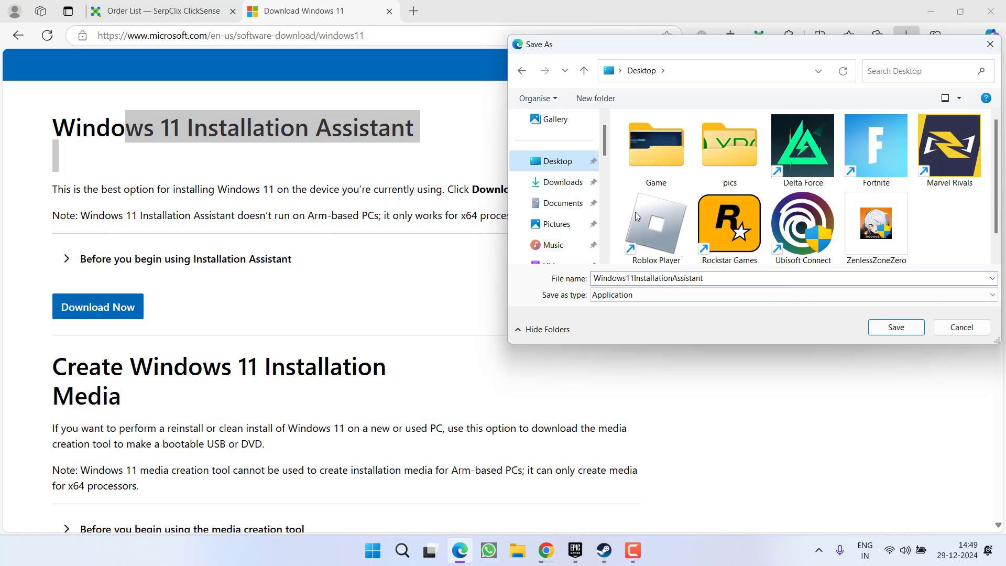
{"action": "left_click", "coordinate": [896, 327]}
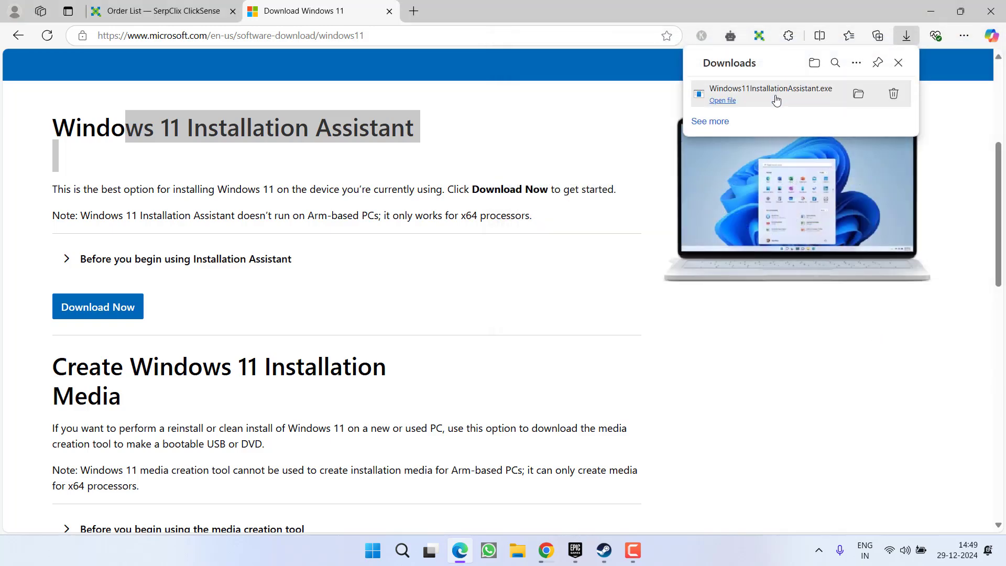
{"action": "left_click", "coordinate": [960, 11]}
Show the desktop installer's details: Microsoft Corporation, version 1.4.19041.5003, 3.96 MB
{"action": "key", "text": "super+d"}
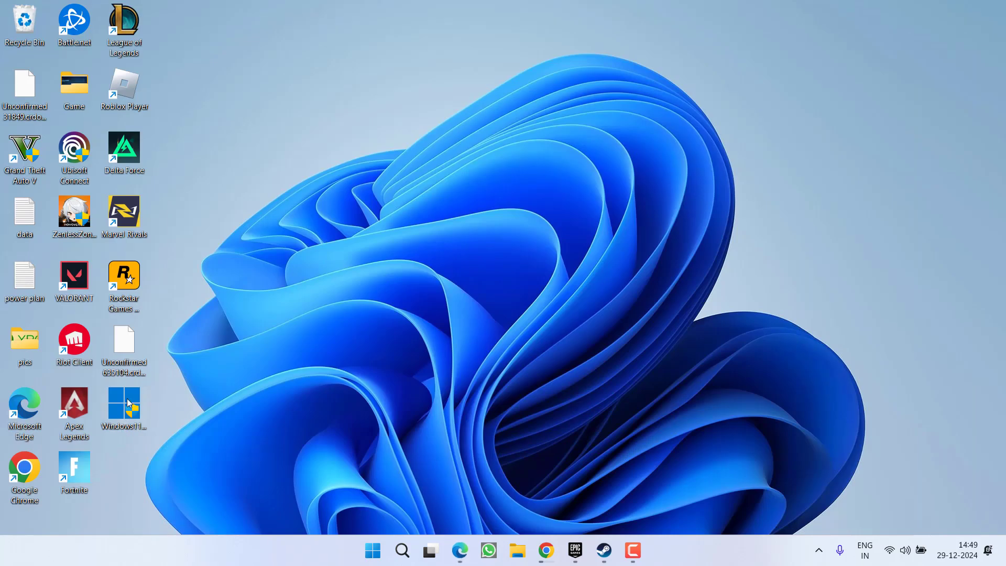
{"action": "left_click", "coordinate": [131, 404]}
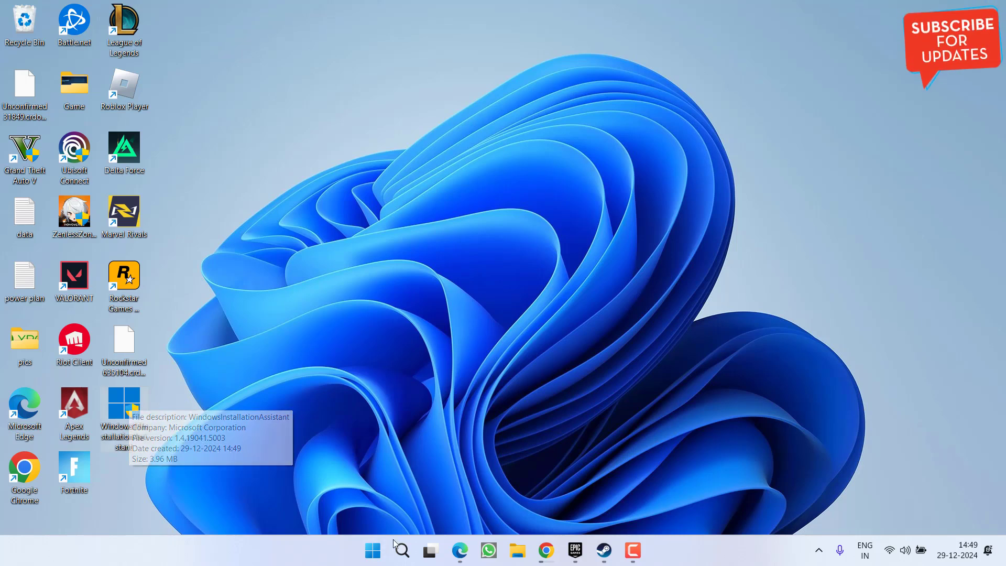
{"action": "left_click", "coordinate": [604, 551]}
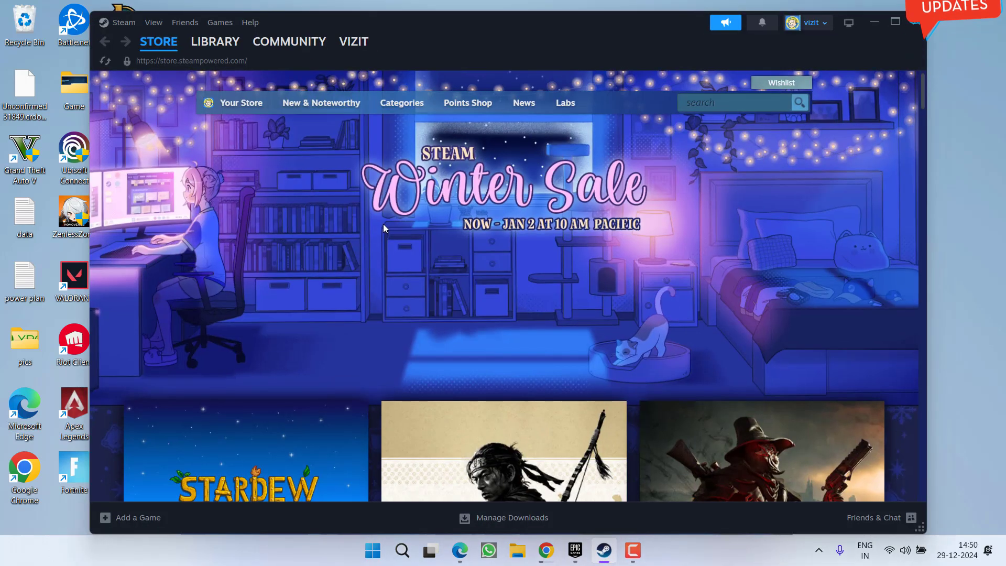
{"action": "left_click", "coordinate": [214, 42]}
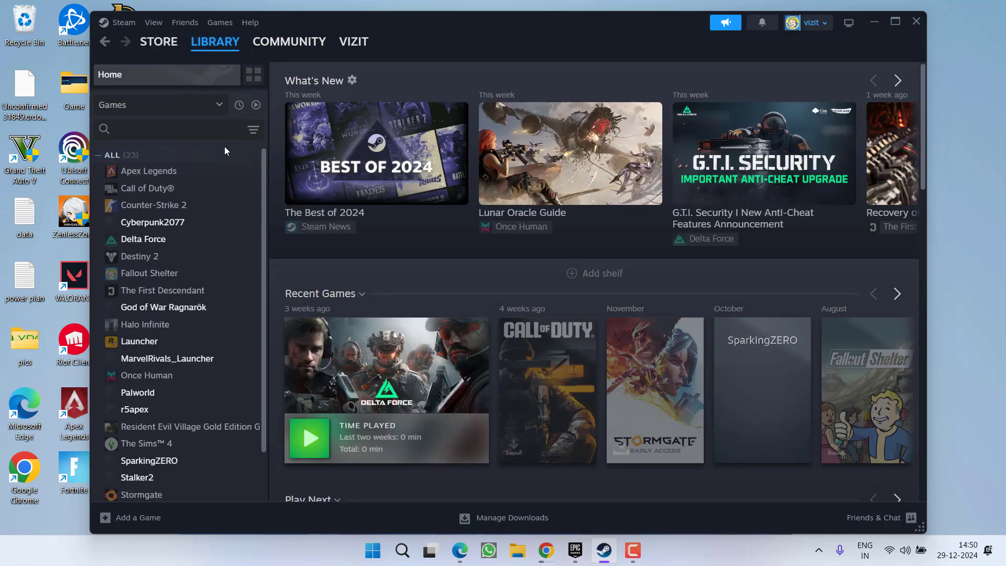
{"action": "right_click", "coordinate": [125, 239]}
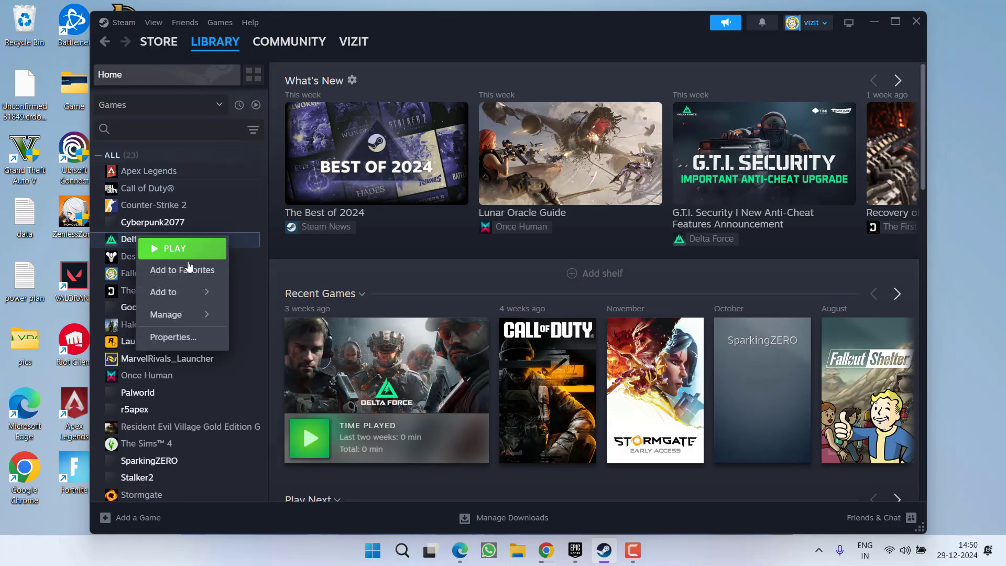
{"action": "left_click", "coordinate": [174, 337]}
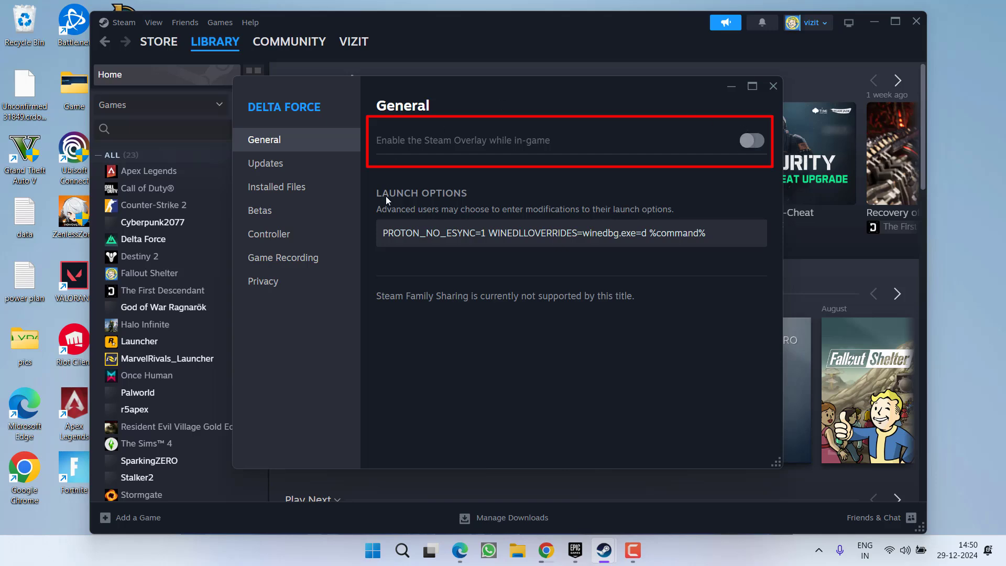
{"action": "left_click", "coordinate": [773, 86]}
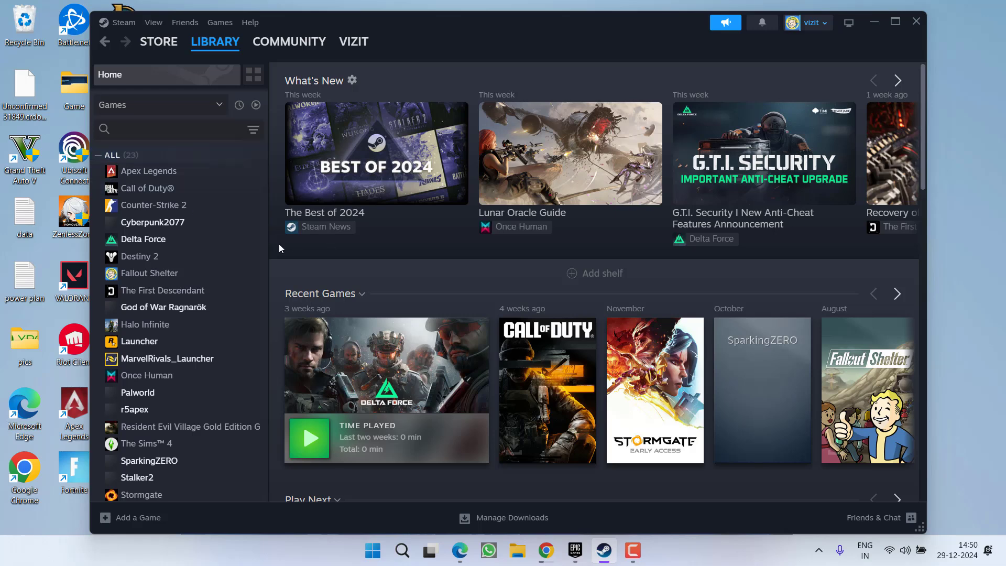
Replace Delta Force's Steam launch options with -dx11 and close the Steam window
{"action": "right_click", "coordinate": [149, 239]}
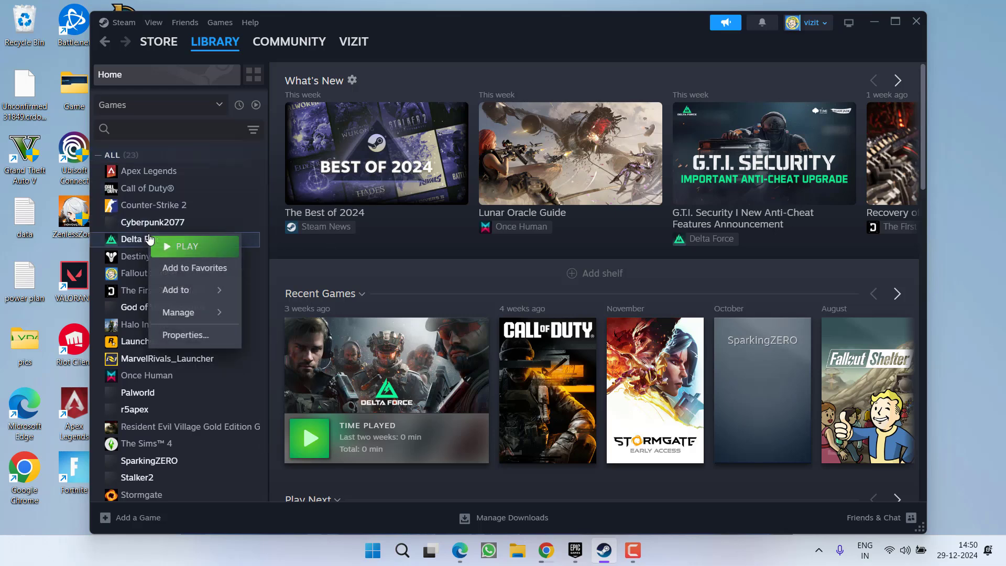
{"action": "left_click", "coordinate": [185, 336]}
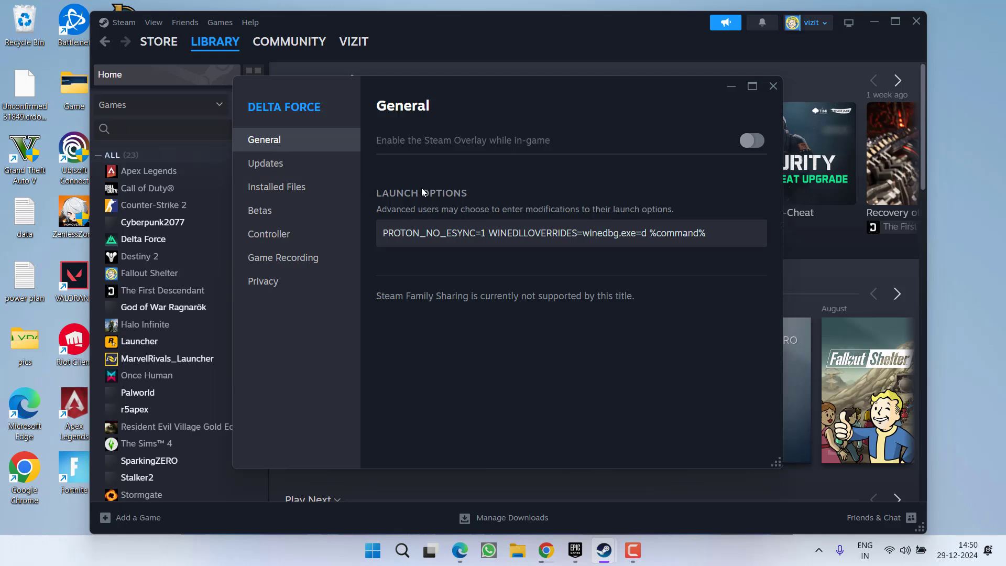
{"action": "left_click", "coordinate": [424, 233]}
{"action": "left_click_drag", "start_coordinate": [386, 233], "coordinate": [649, 236]}
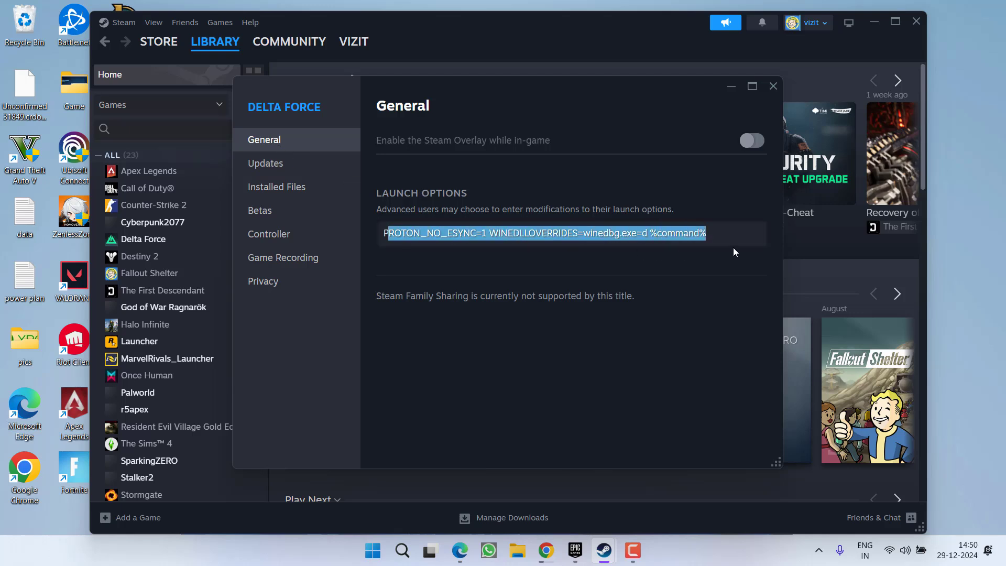
{"action": "key", "text": "BackSpace"}
{"action": "key", "text": "BackSpace"}
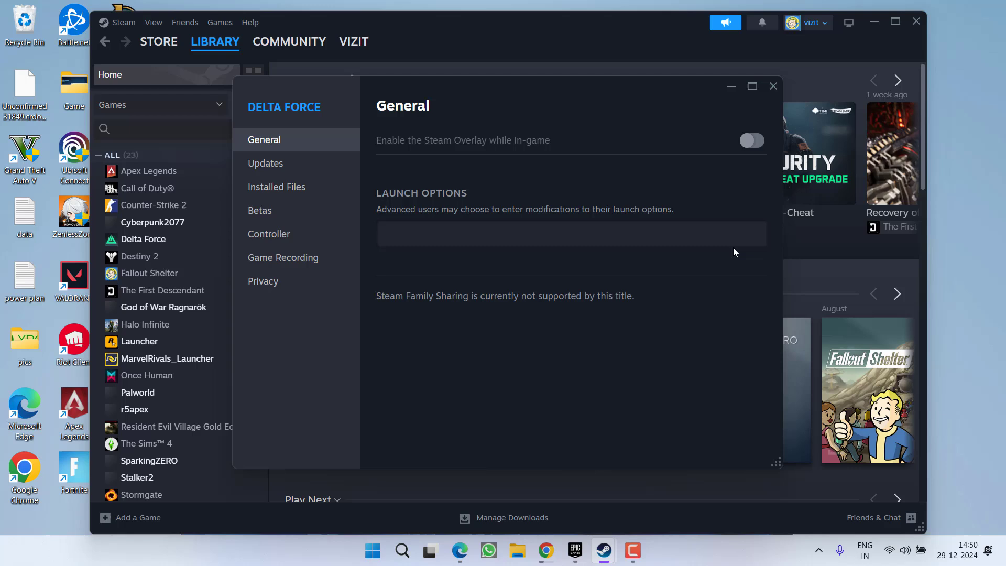
{"action": "type", "text": "-dx"}
{"action": "type", "text": "11"}
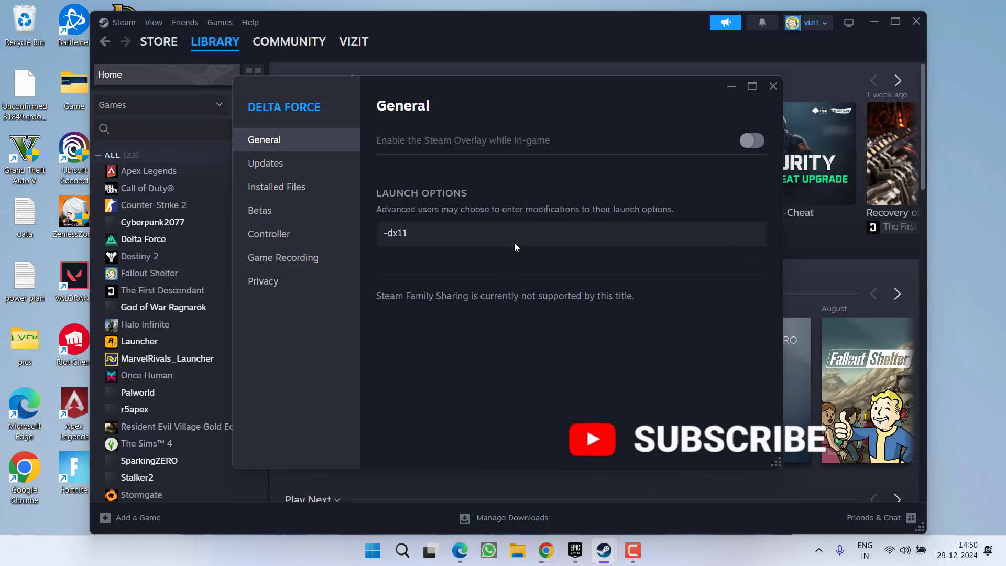
{"action": "left_click", "coordinate": [773, 86]}
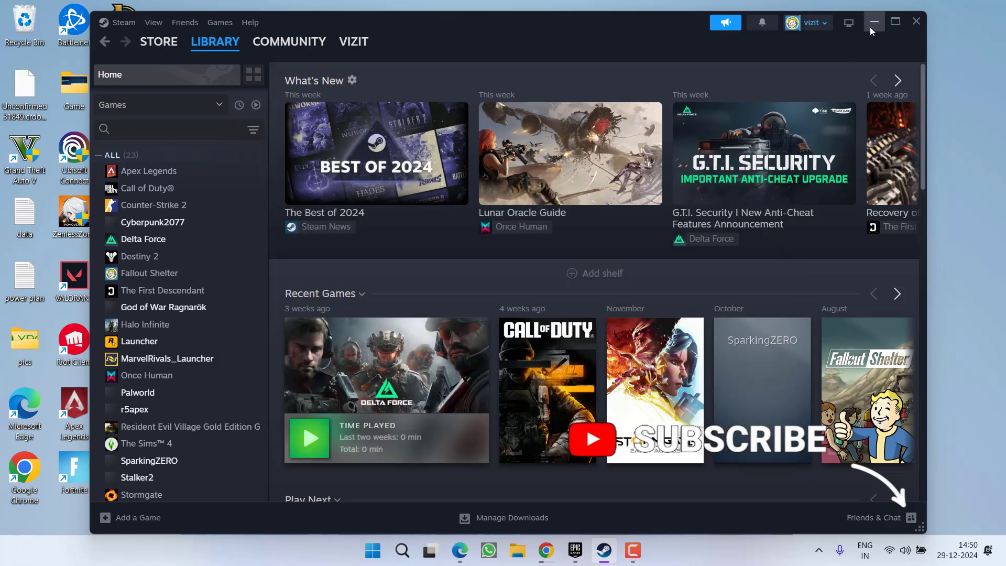
{"action": "left_click", "coordinate": [916, 21]}
Add the -dx11 launch option to Marvel Rivals in the Epic library, then minimize the launcher
{"action": "left_click", "coordinate": [574, 549]}
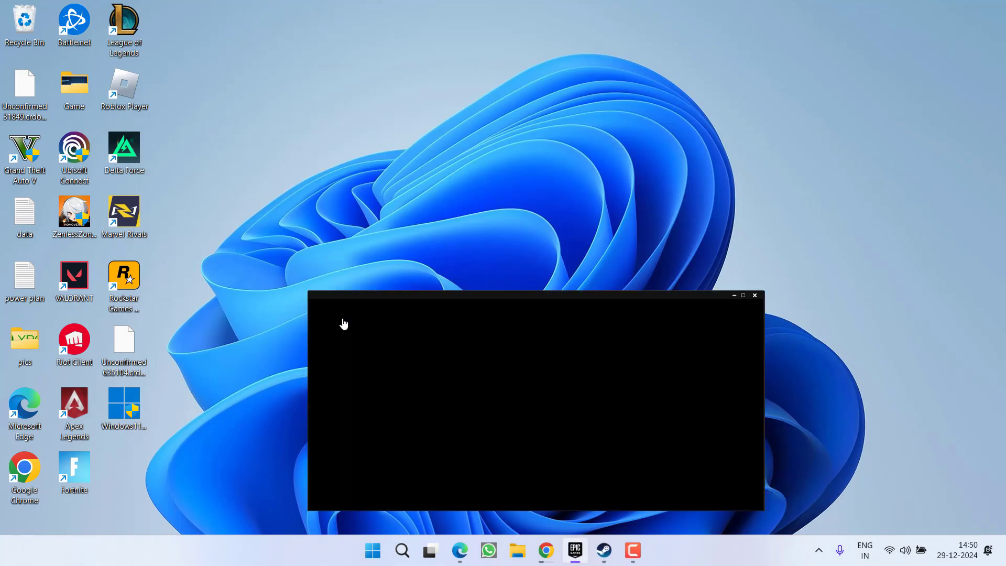
{"action": "left_click", "coordinate": [79, 157]}
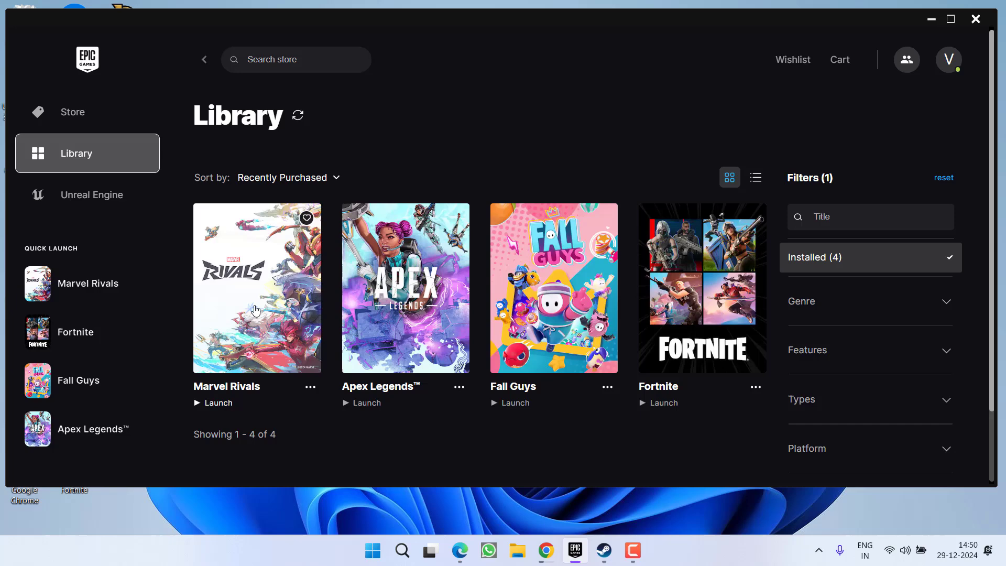
{"action": "left_click", "coordinate": [309, 432]}
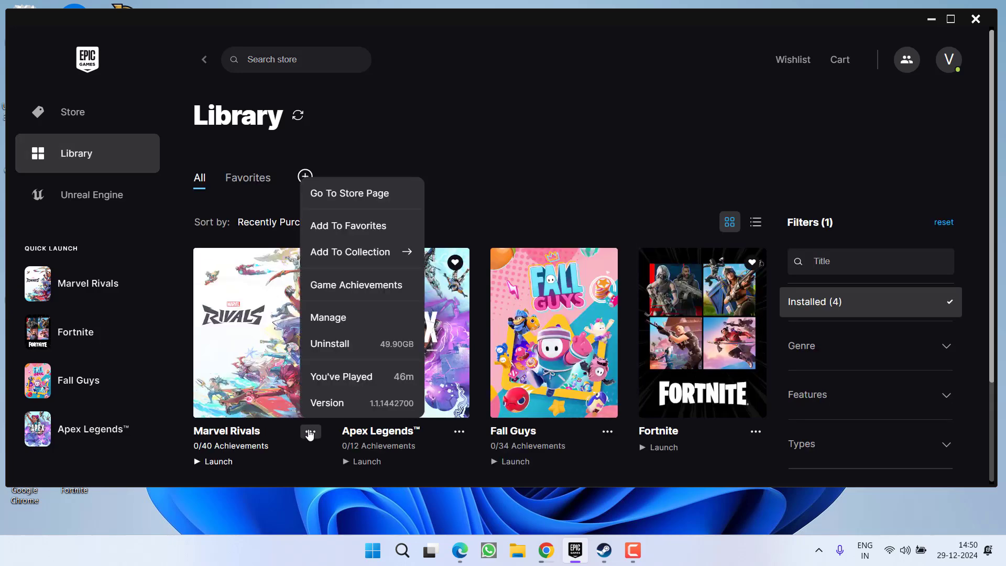
{"action": "left_click", "coordinate": [328, 317]}
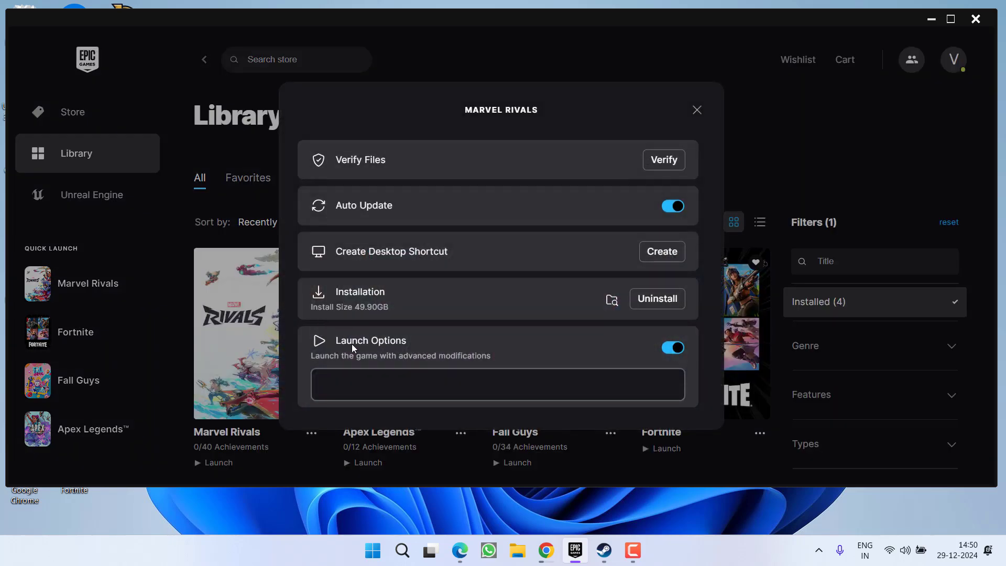
{"action": "left_click", "coordinate": [580, 383]}
{"action": "type", "text": "-dx11"}
{"action": "left_click", "coordinate": [696, 110]}
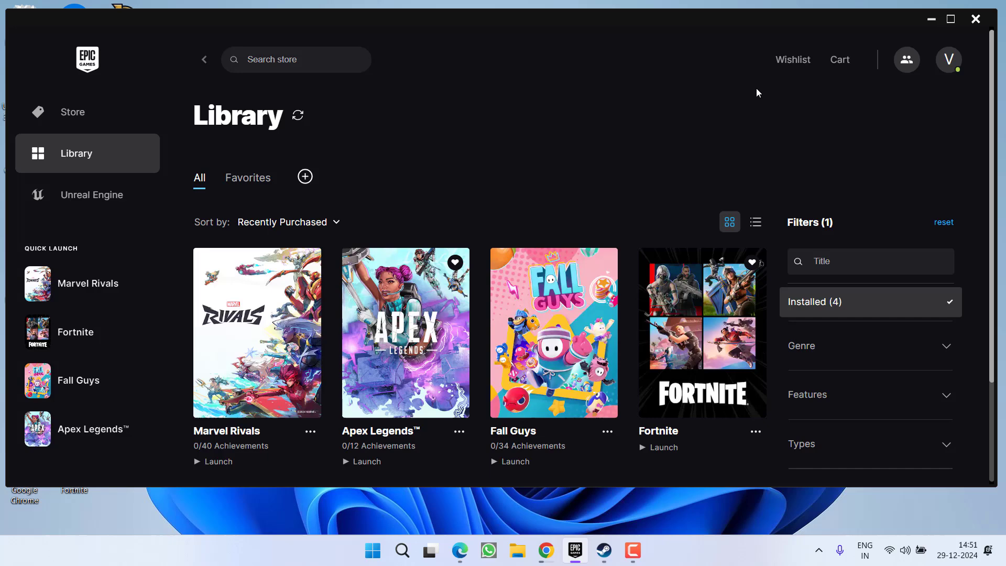
{"action": "left_click", "coordinate": [931, 21]}
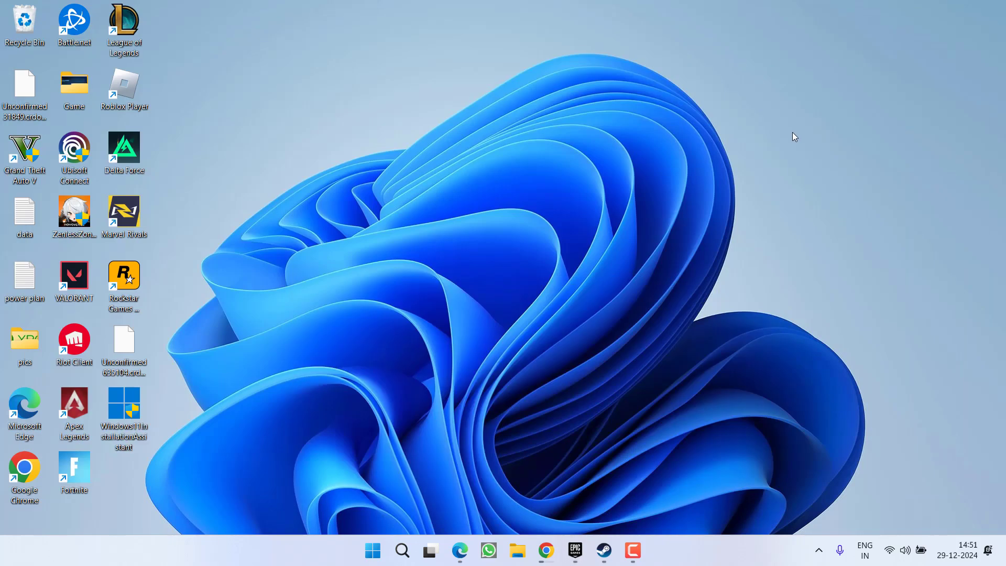